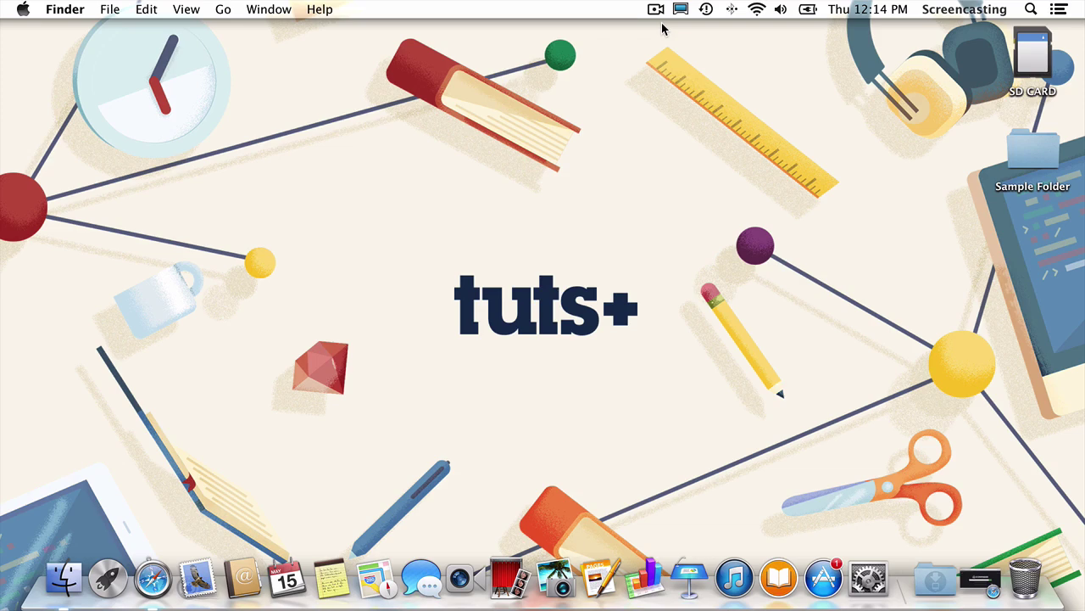
# Step: Switch to the Iconfinder page in Safari and search for "drive" icons
pyautogui.click(980, 585)
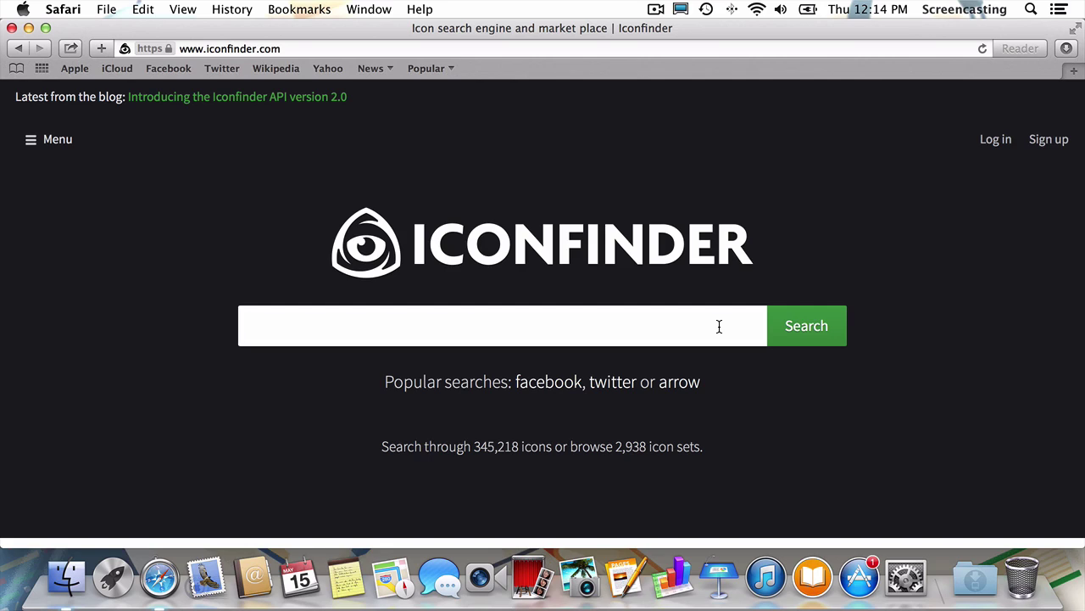
pyautogui.write('drive')
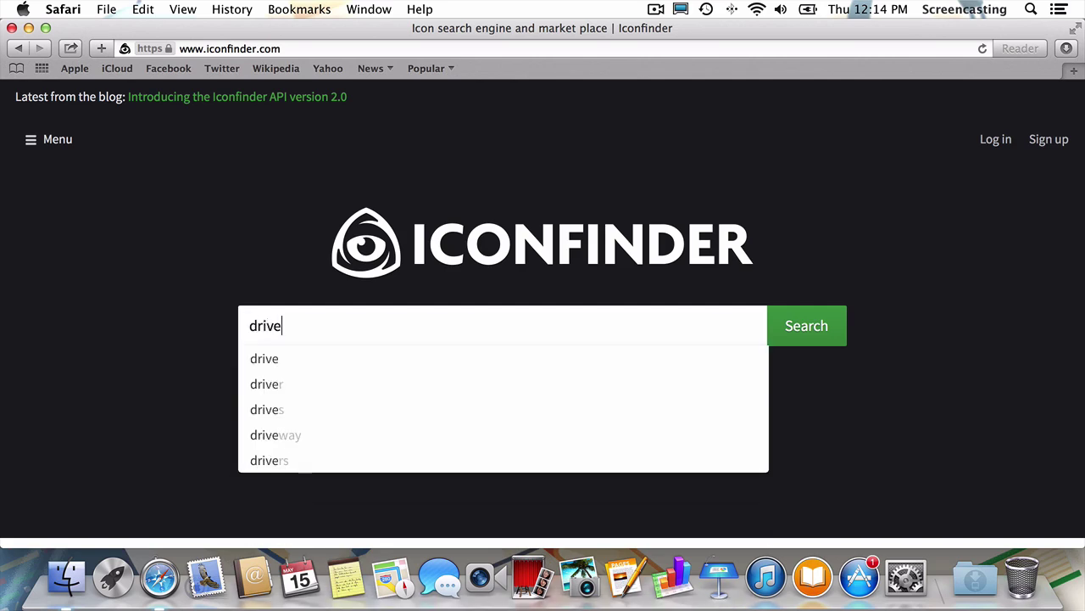
pyautogui.press('Return')
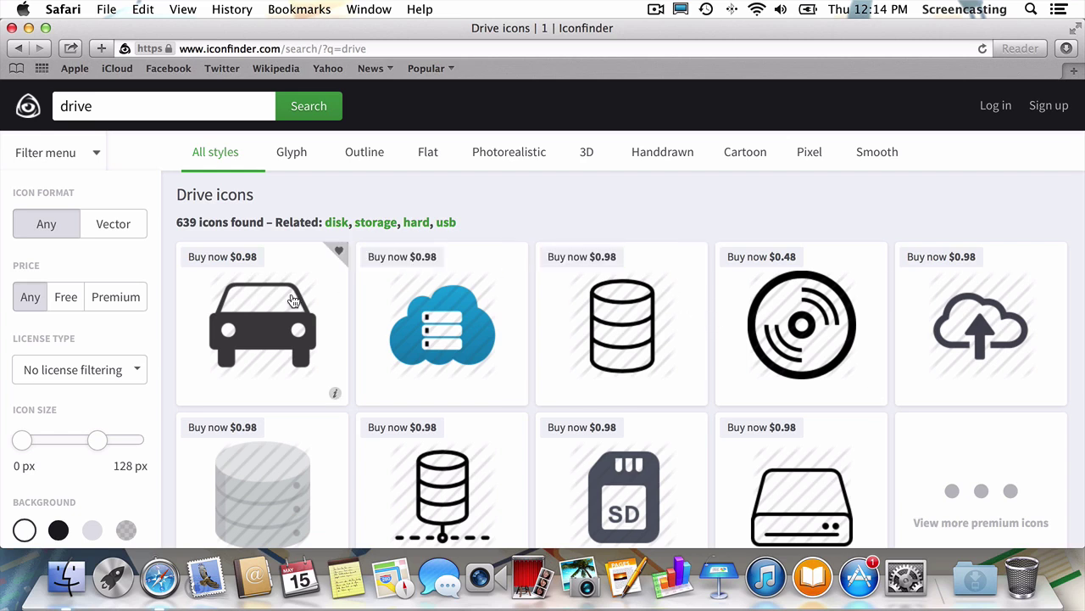
# Step: Filter the icon results to free icons in the Smooth style with minimum and maximum size of 512 px
pyautogui.click(61, 303)
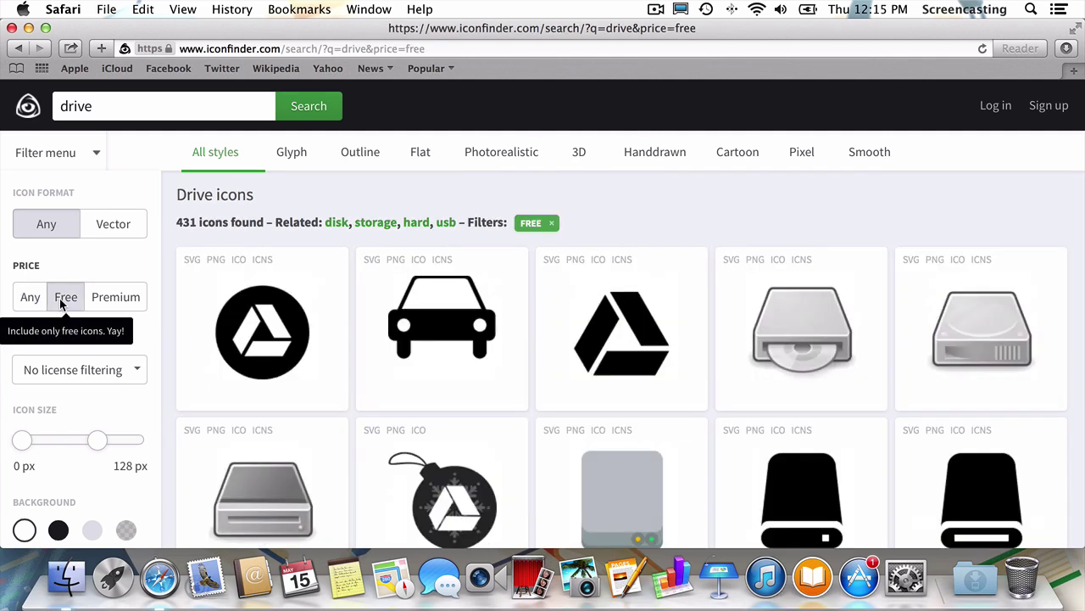
pyautogui.moveTo(99, 439); pyautogui.dragTo(149, 441)
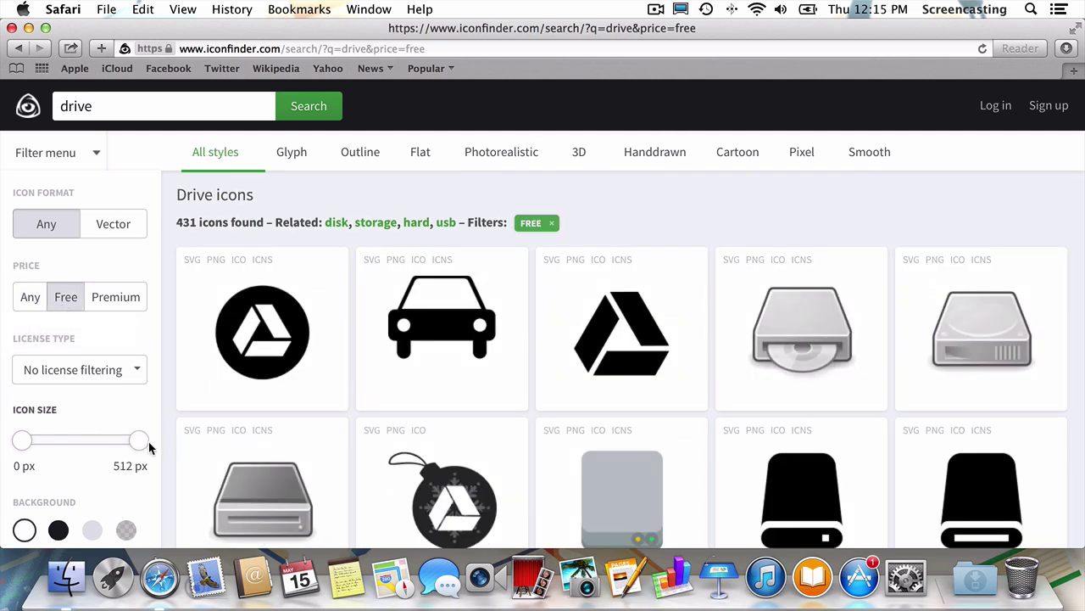
pyautogui.moveTo(22, 439); pyautogui.dragTo(128, 438)
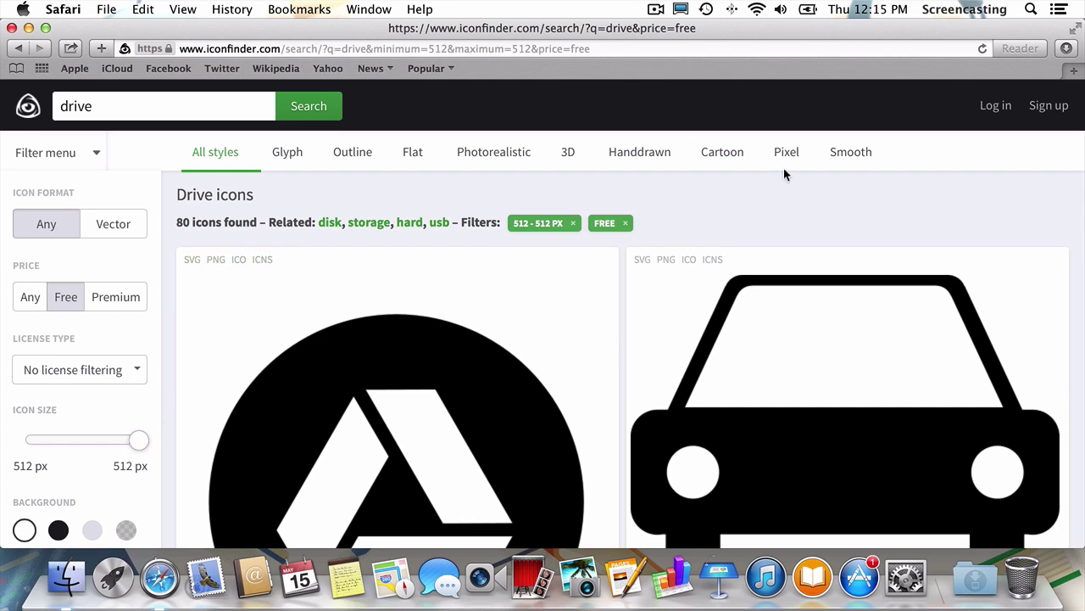
pyautogui.click(848, 158)
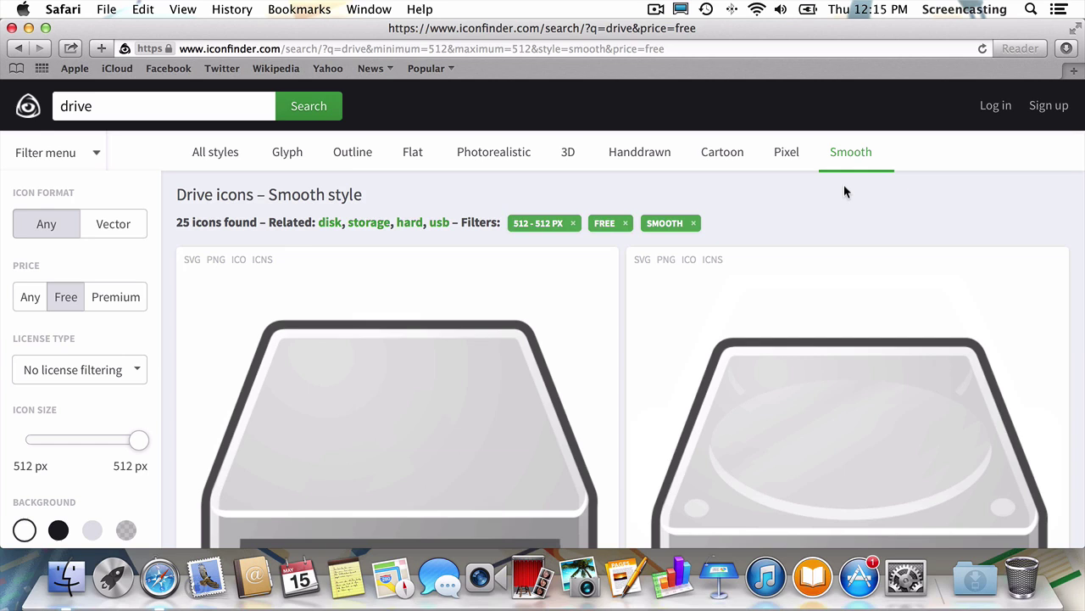
# Step: Download the black drive icon with the USB symbol in ICNS format
pyautogui.scroll(-5, 844, 184)
pyautogui.scroll(-3, 844, 185)
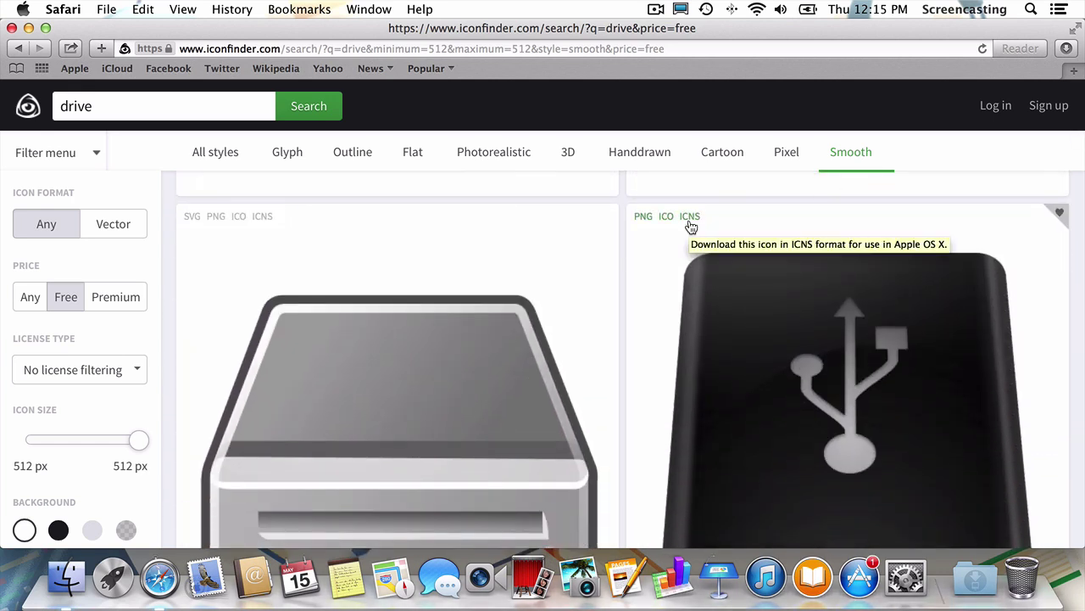
pyautogui.scroll(-2, 690, 226)
pyautogui.scroll(2, 691, 227)
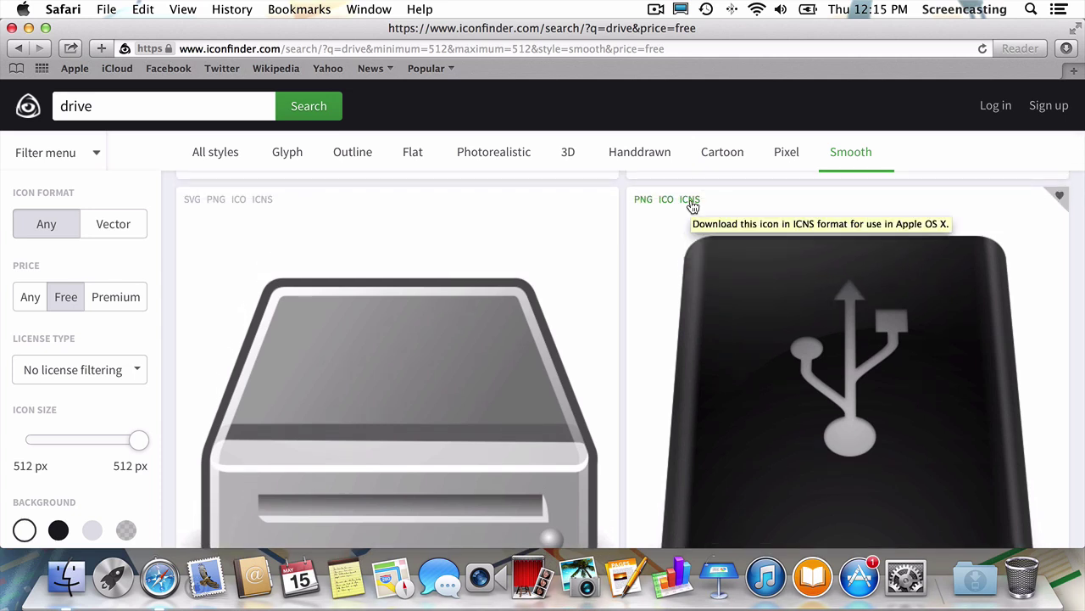
pyautogui.click(690, 200)
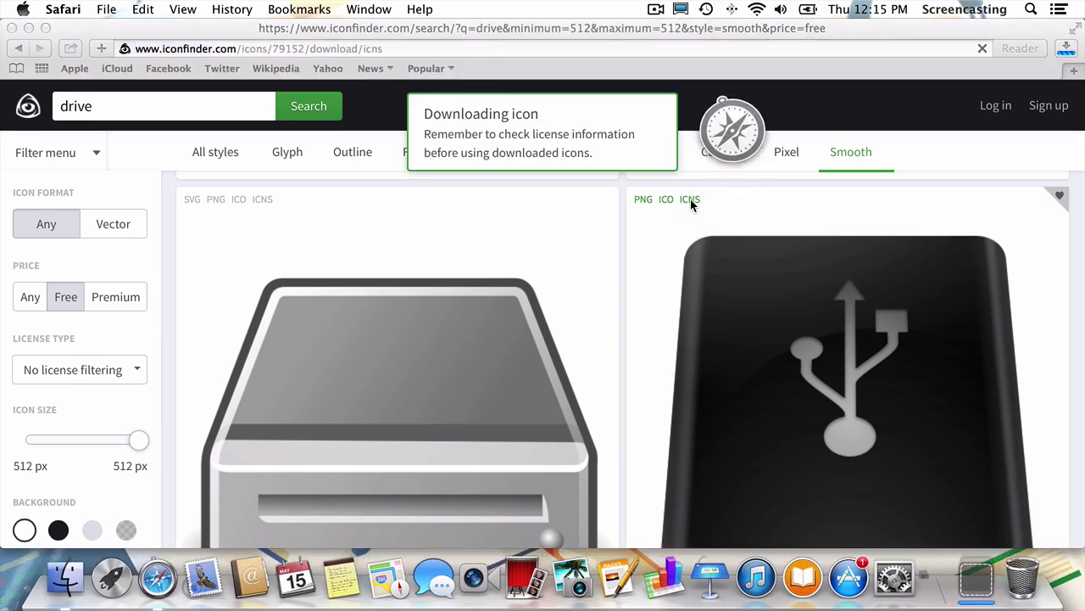
# Step: Quit Preview and Safari to return to the desktop
pyautogui.press('super+q')
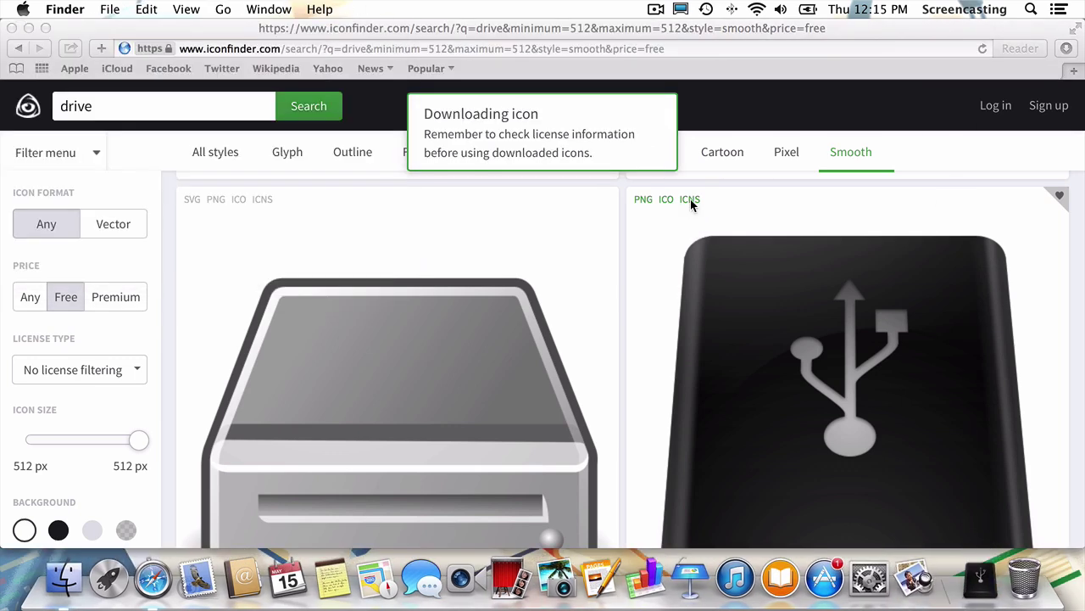
pyautogui.click(636, 192)
pyautogui.press('super+q')
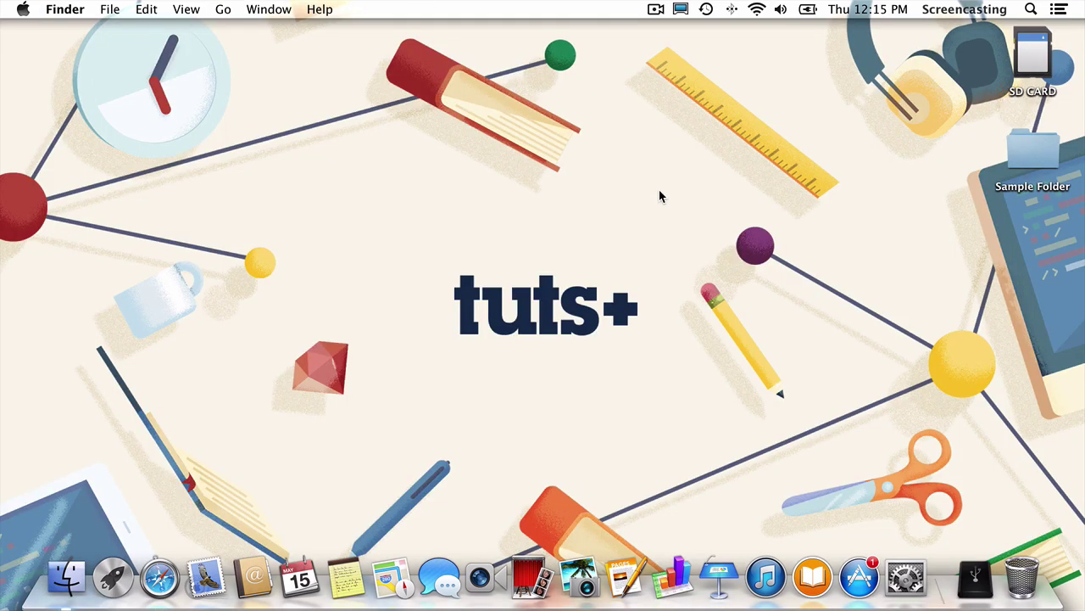
pyautogui.click(989, 587)
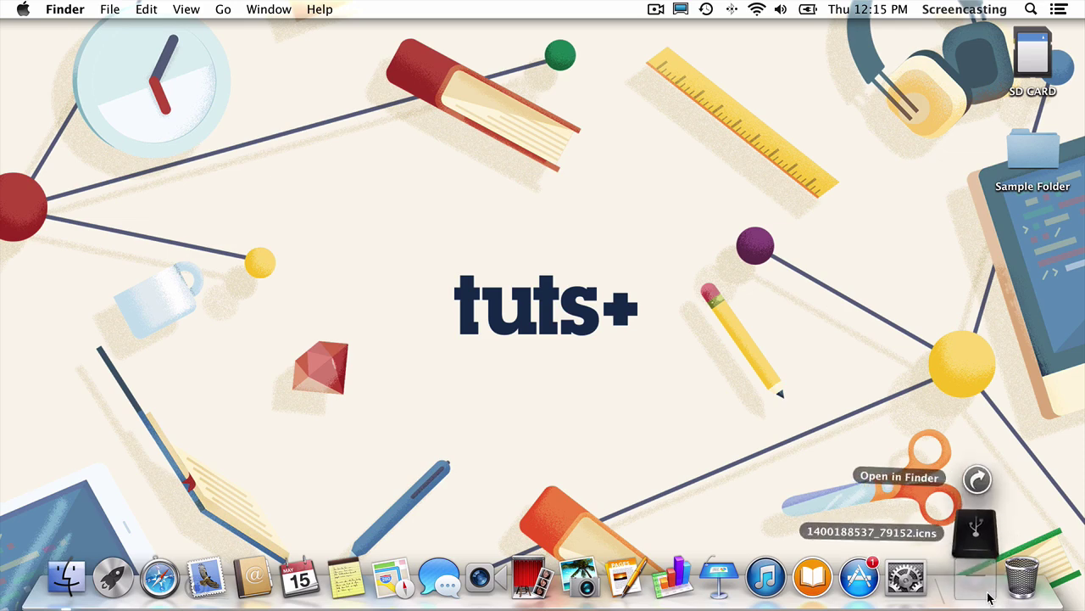
pyautogui.click(977, 479)
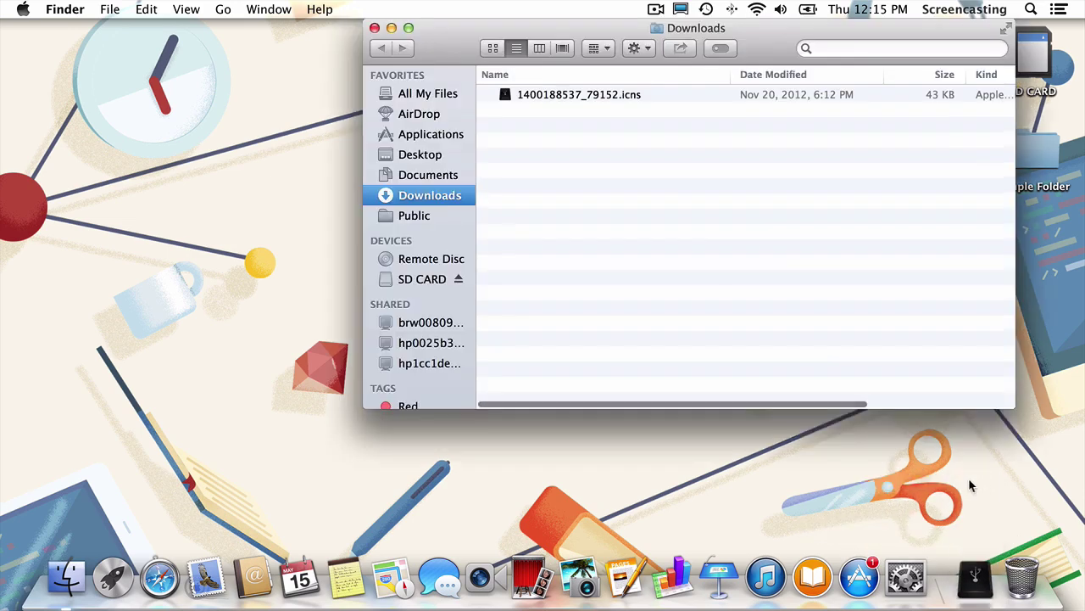
pyautogui.click(568, 94)
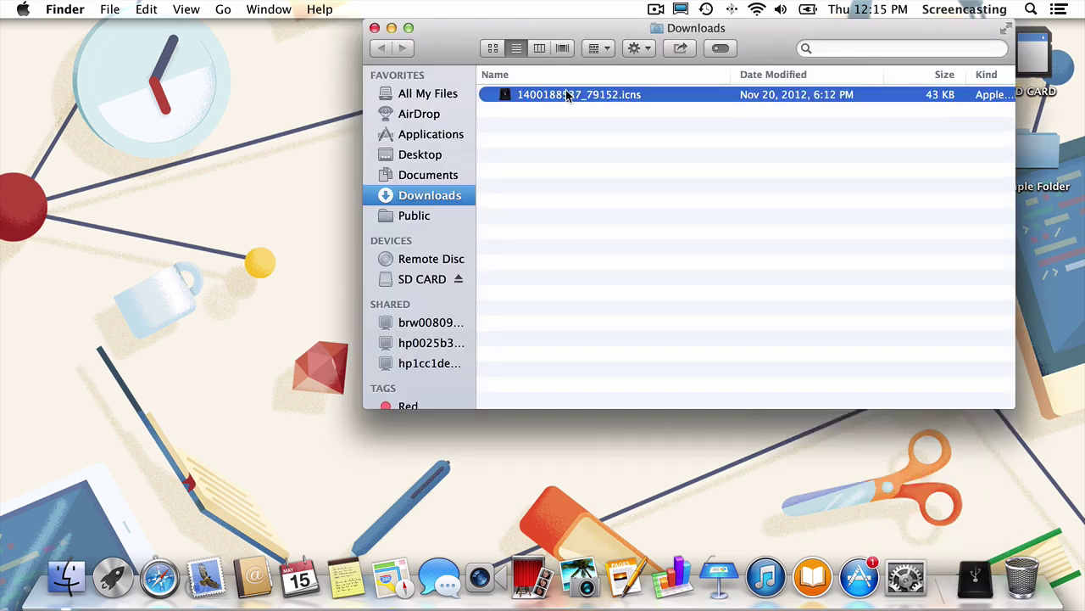
pyautogui.rightClick(569, 94)
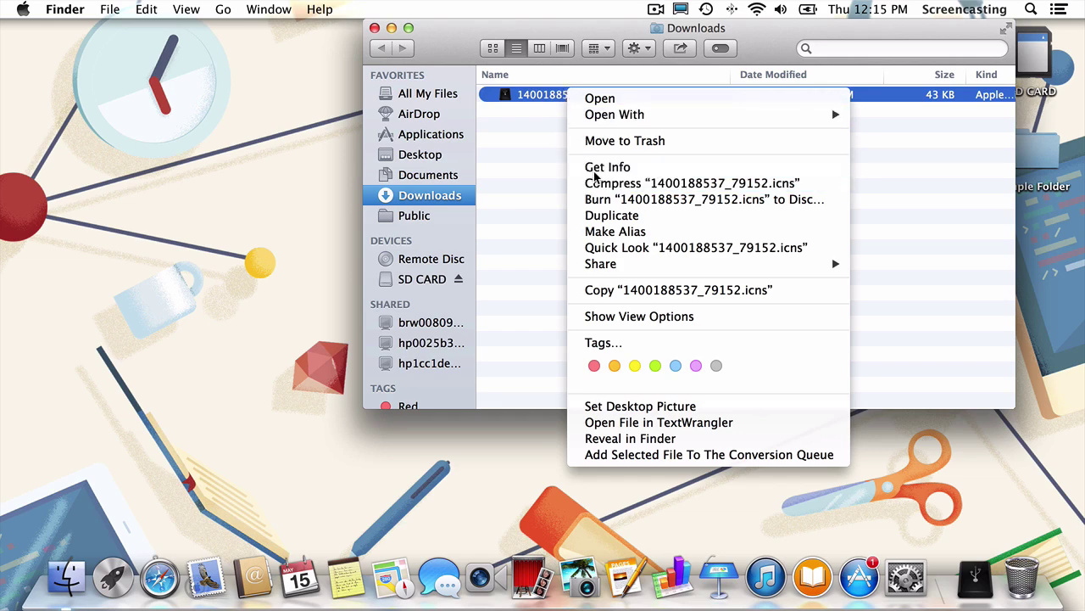
pyautogui.click(594, 168)
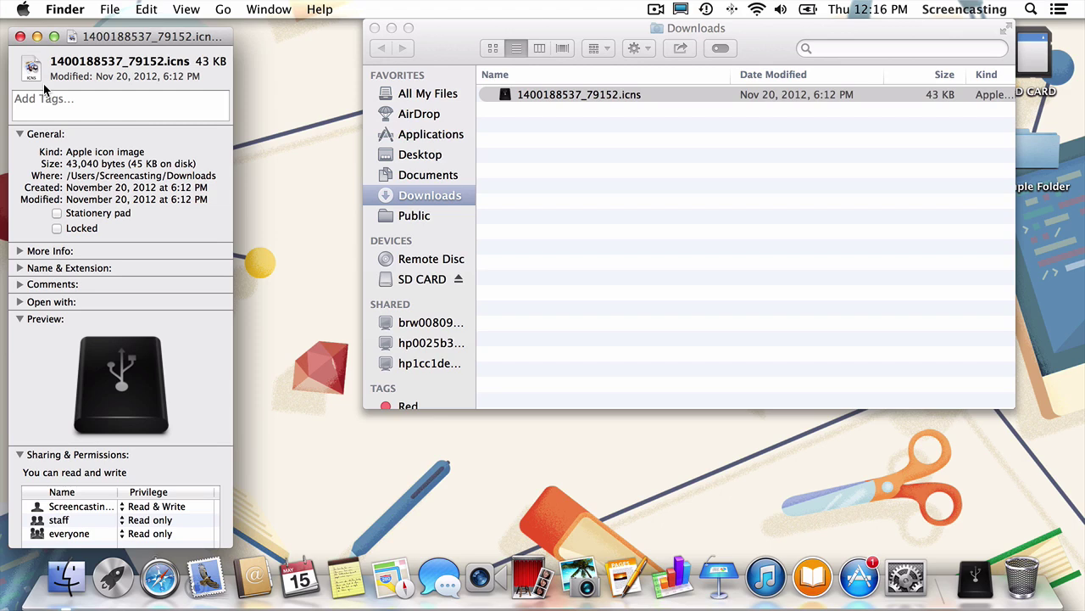
pyautogui.moveTo(124, 384); pyautogui.dragTo(32, 76)
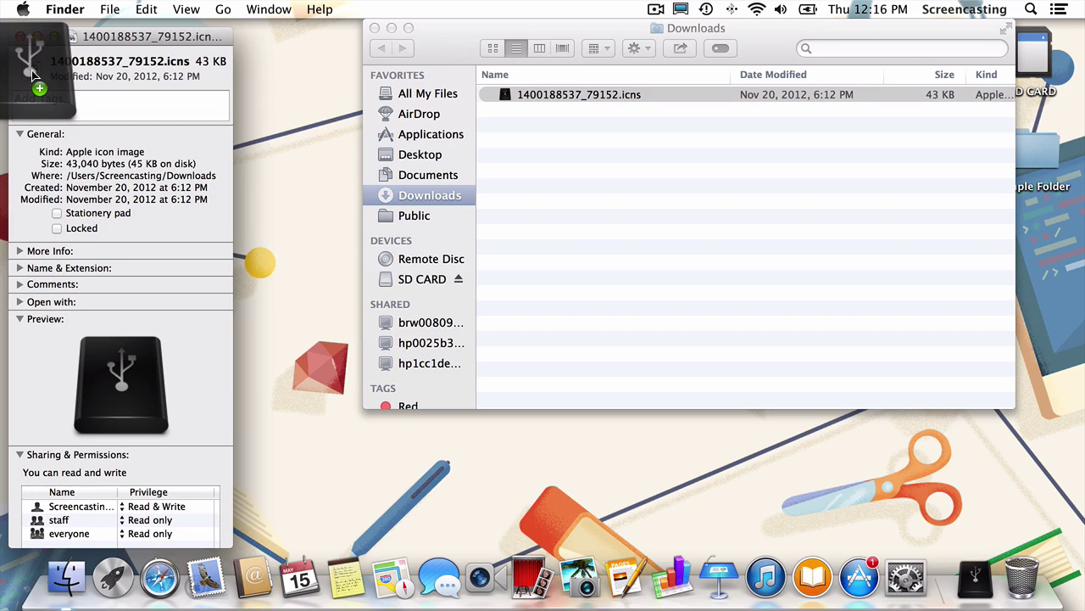
pyautogui.moveTo(32, 76); pyautogui.dragTo(32, 75)
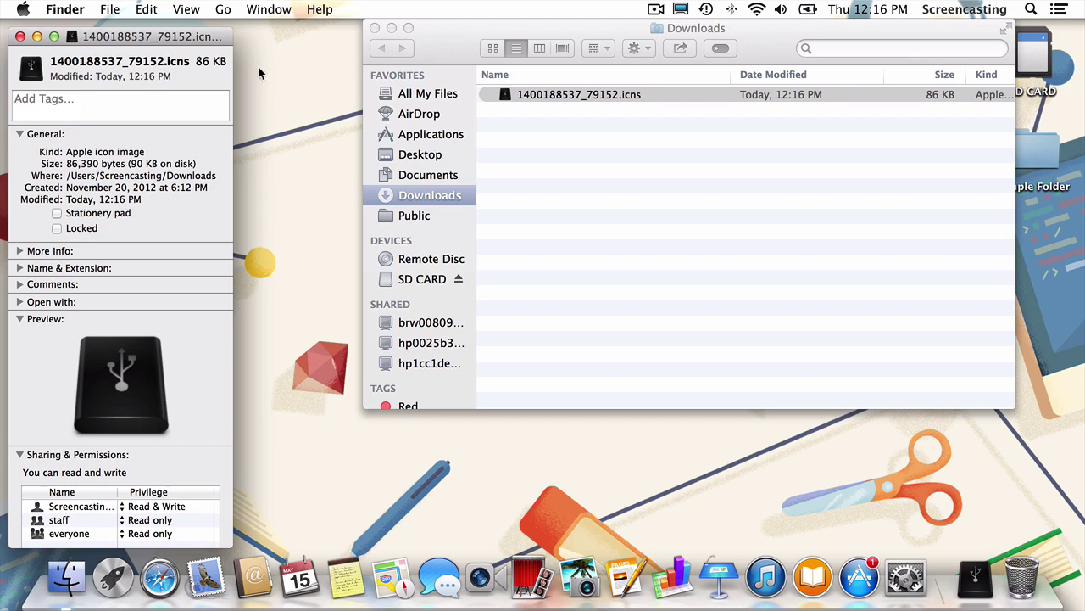
pyautogui.click(374, 29)
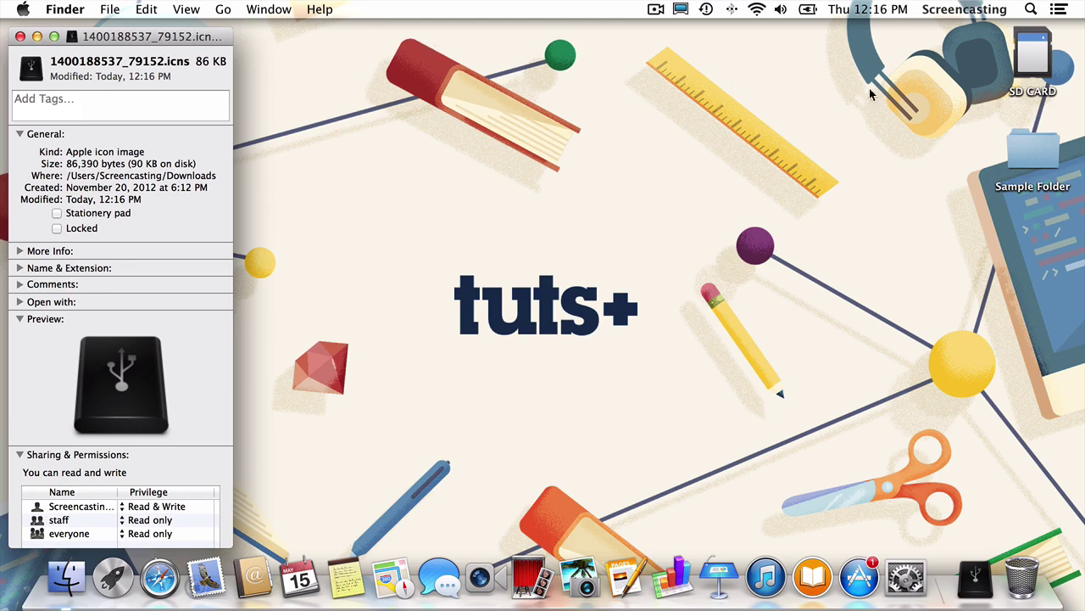
# Step: Copy the USB drive icon from the icns file's info and paste it as the SD CARD volume's icon, closing the volume's info window
pyautogui.click(1026, 63)
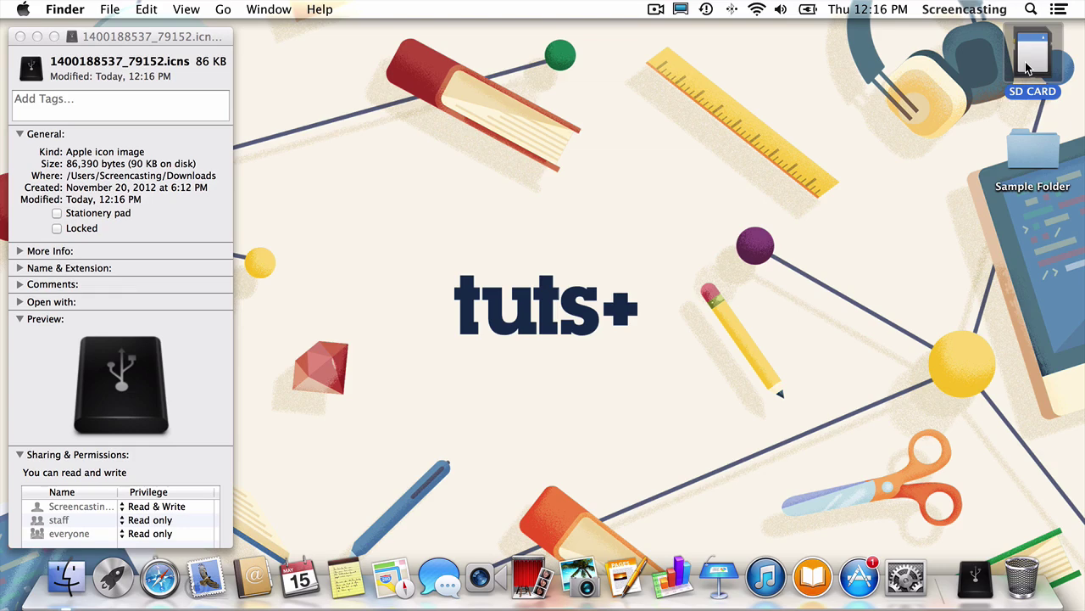
pyautogui.rightClick(1025, 62)
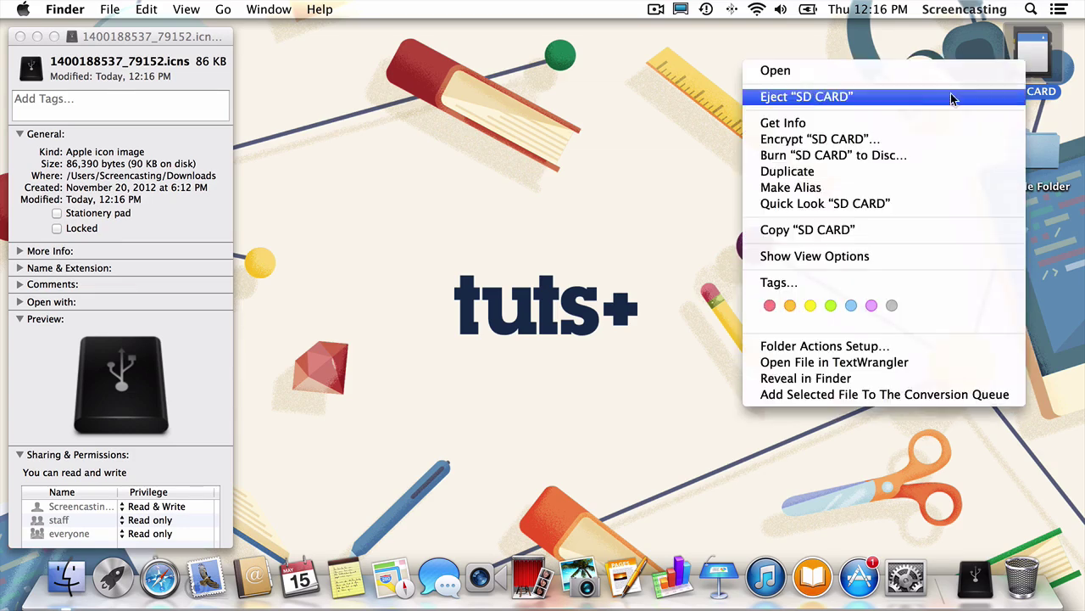
pyautogui.click(940, 122)
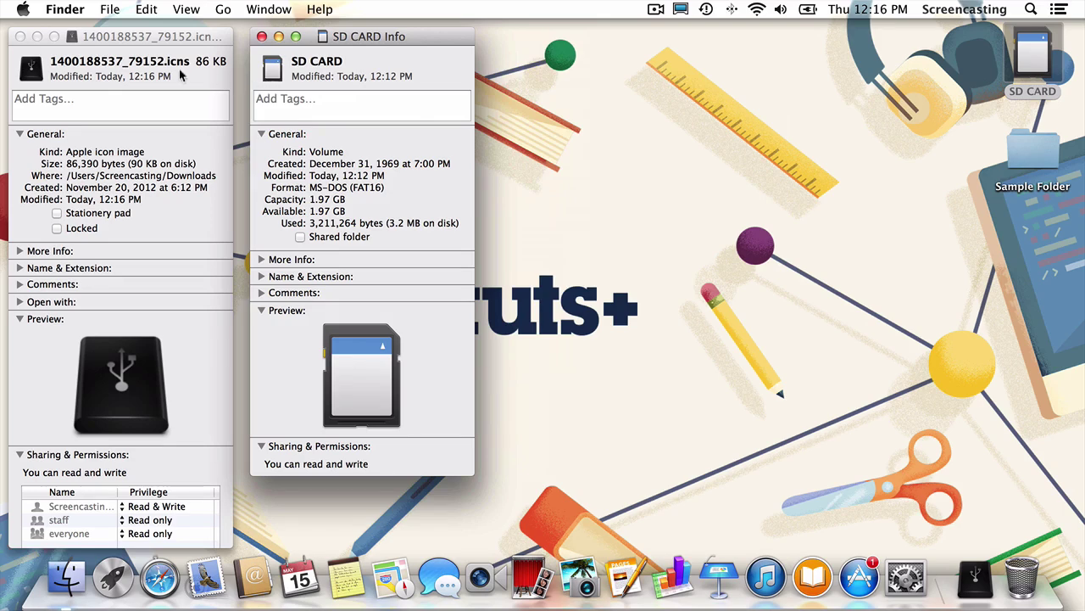
pyautogui.click(35, 74)
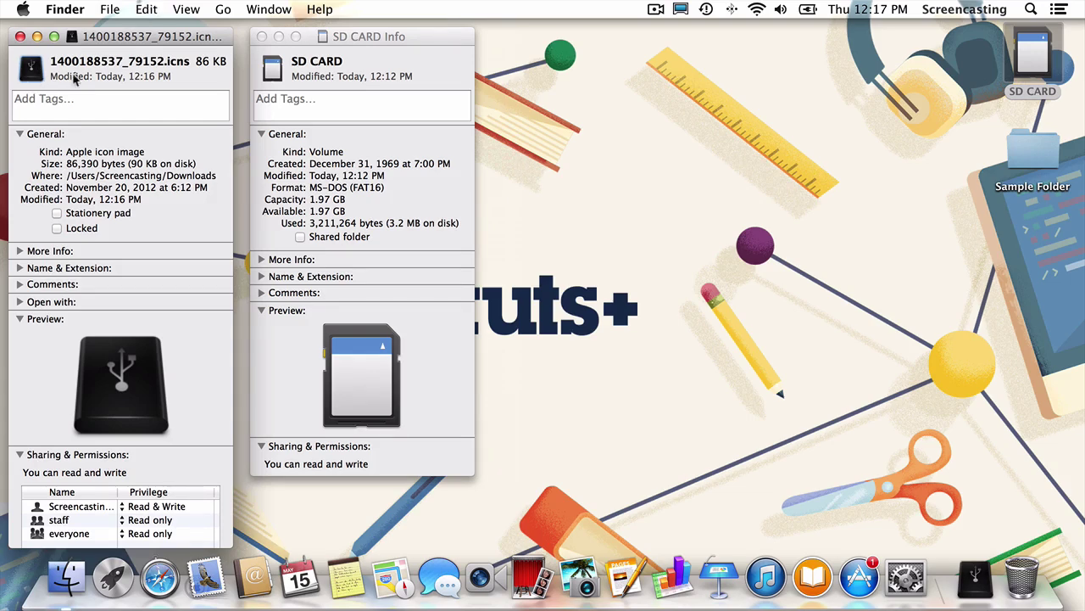
pyautogui.click(267, 75)
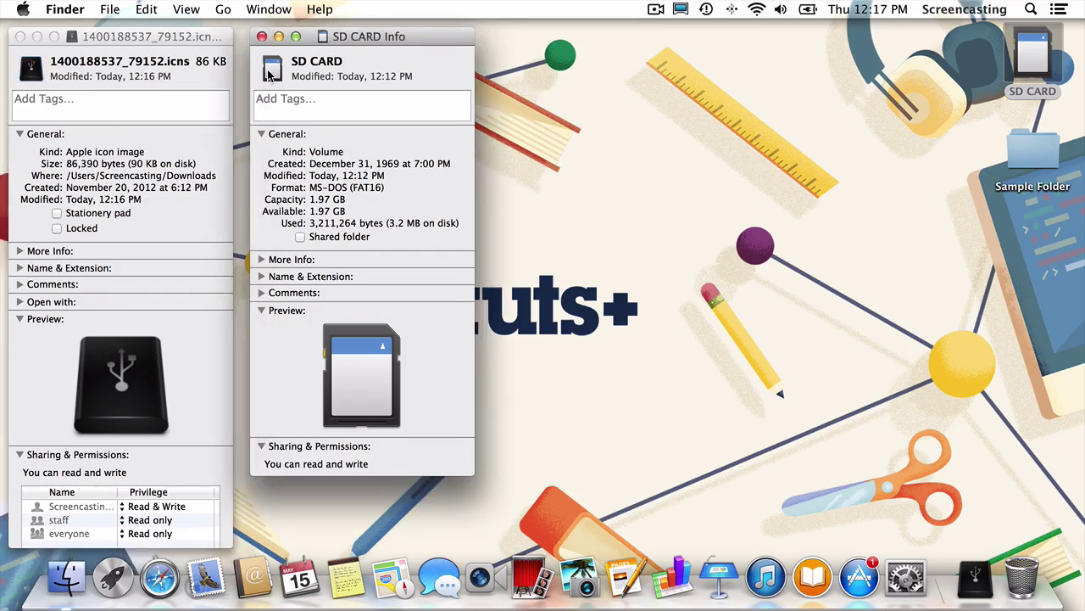
pyautogui.click(268, 74)
pyautogui.press('super+c')
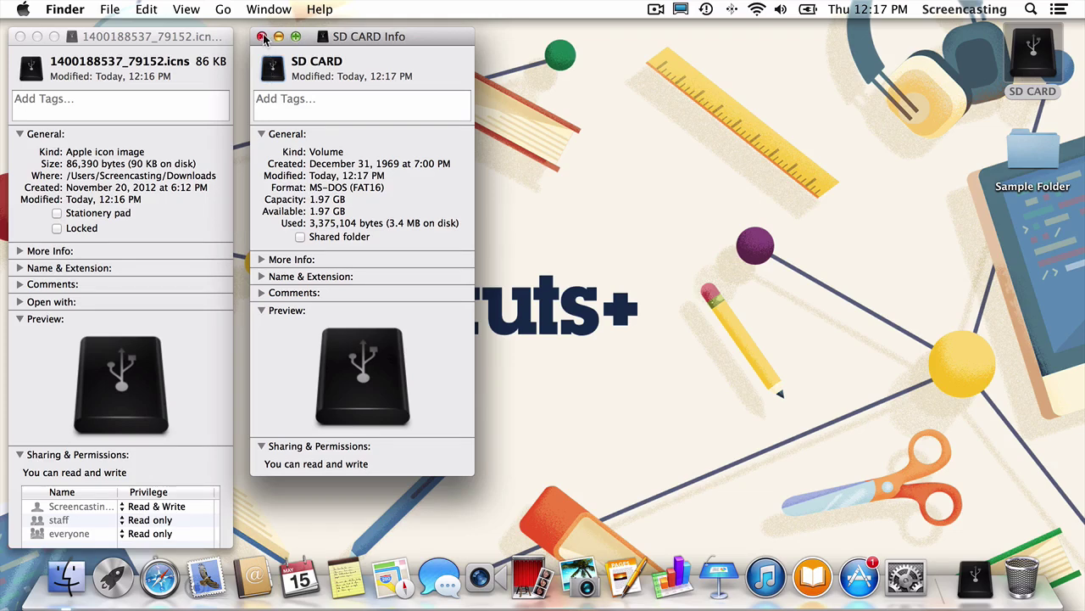
pyautogui.click(261, 37)
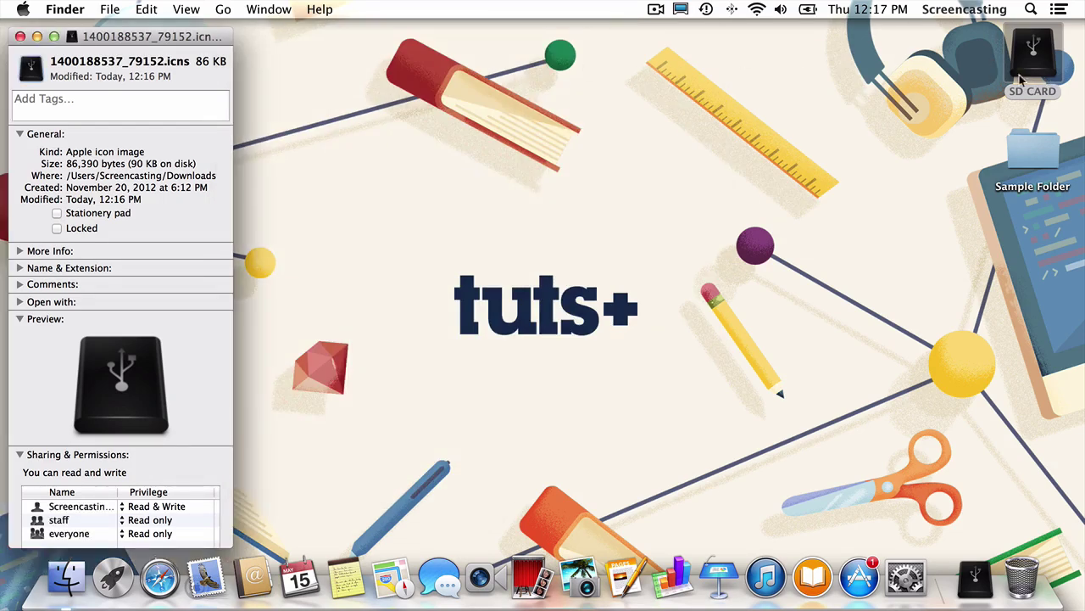
pyautogui.click(943, 84)
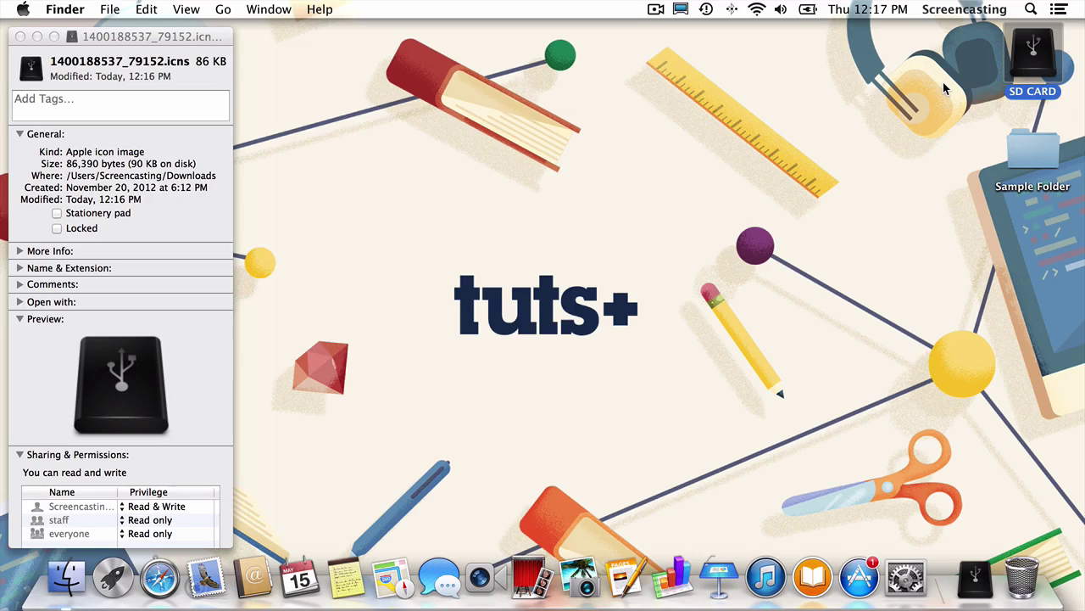
# Step: Paste the copied USB drive icon as the icon of Sample Folder, and close the folder's info window
pyautogui.click(1026, 149)
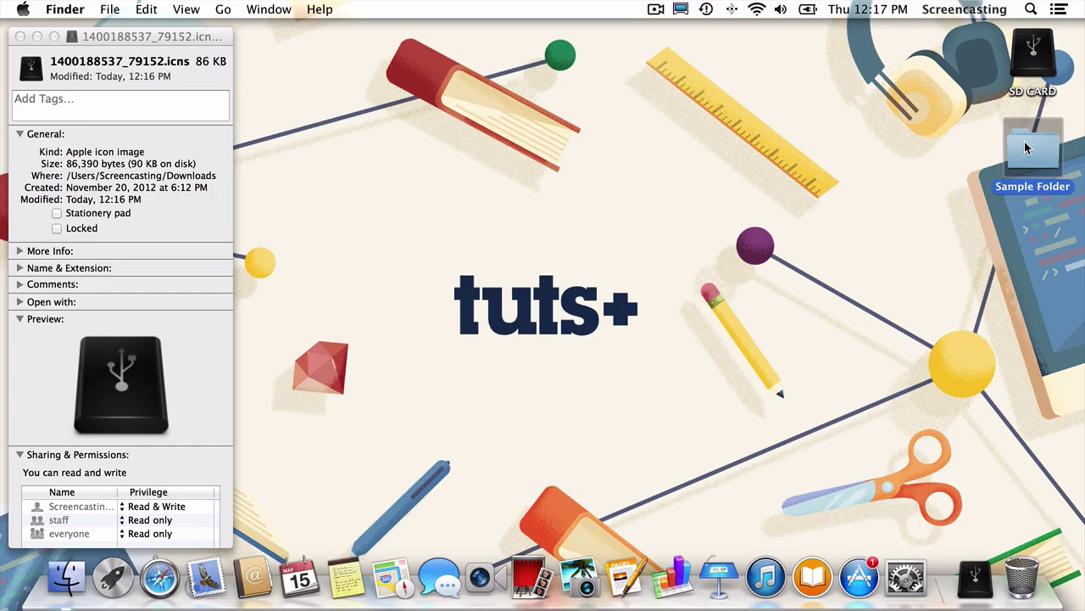
pyautogui.rightClick(1026, 148)
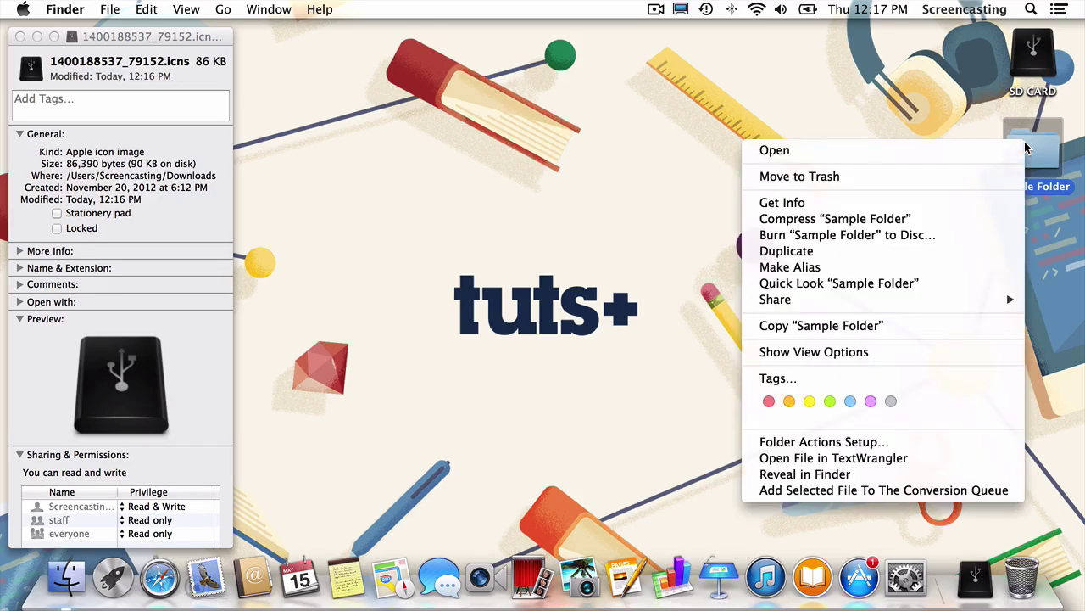
pyautogui.click(979, 202)
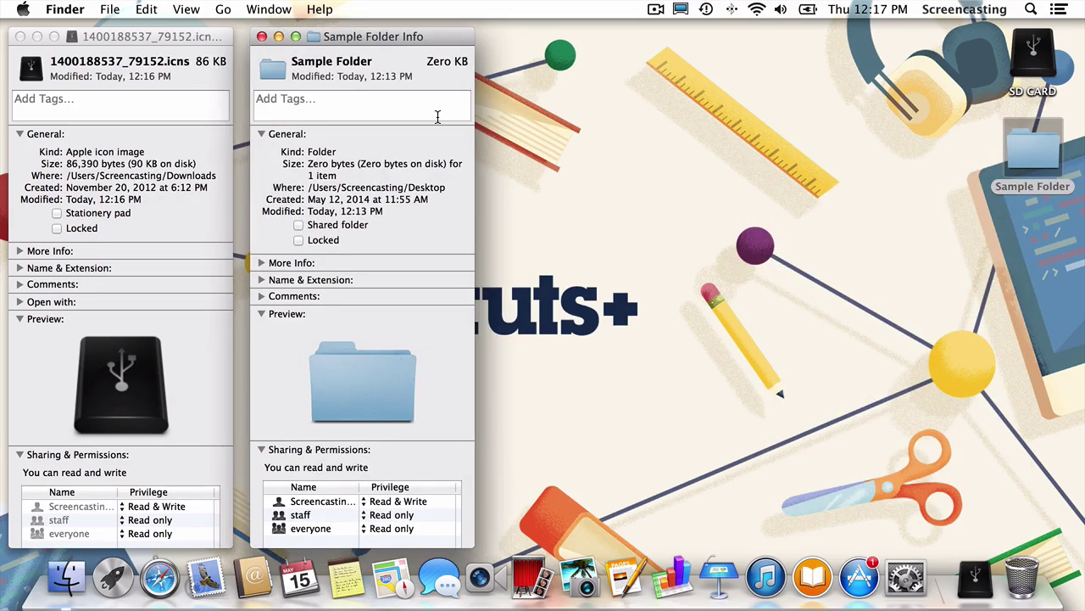
pyautogui.click(270, 73)
pyautogui.press('super+v')
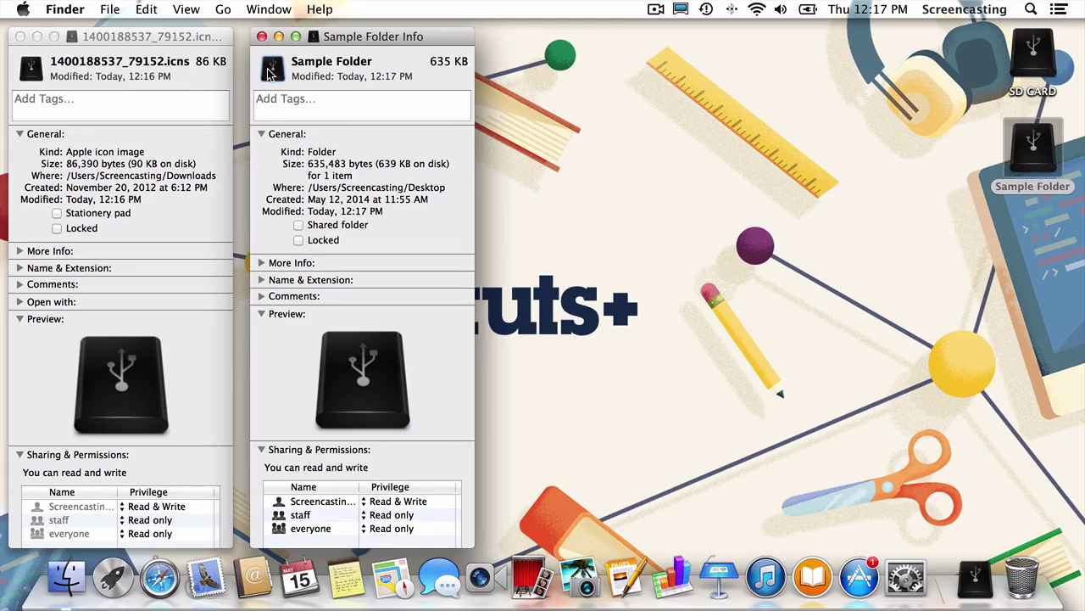
pyautogui.press('super+w')
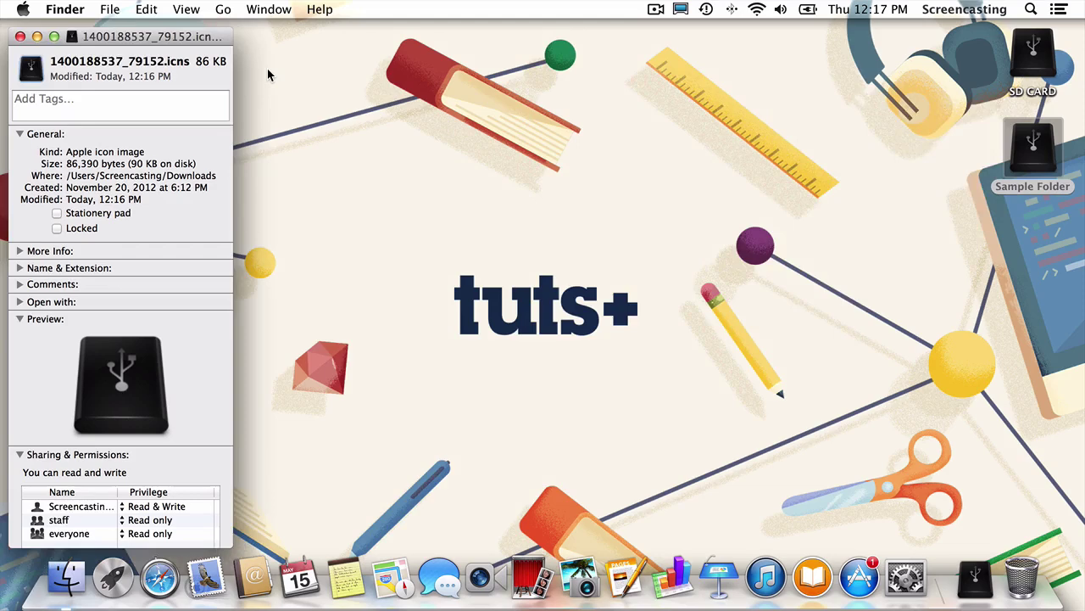
# Step: Open a new Finder window and show the contents of the Utilities folder inside Applications
pyautogui.click(68, 574)
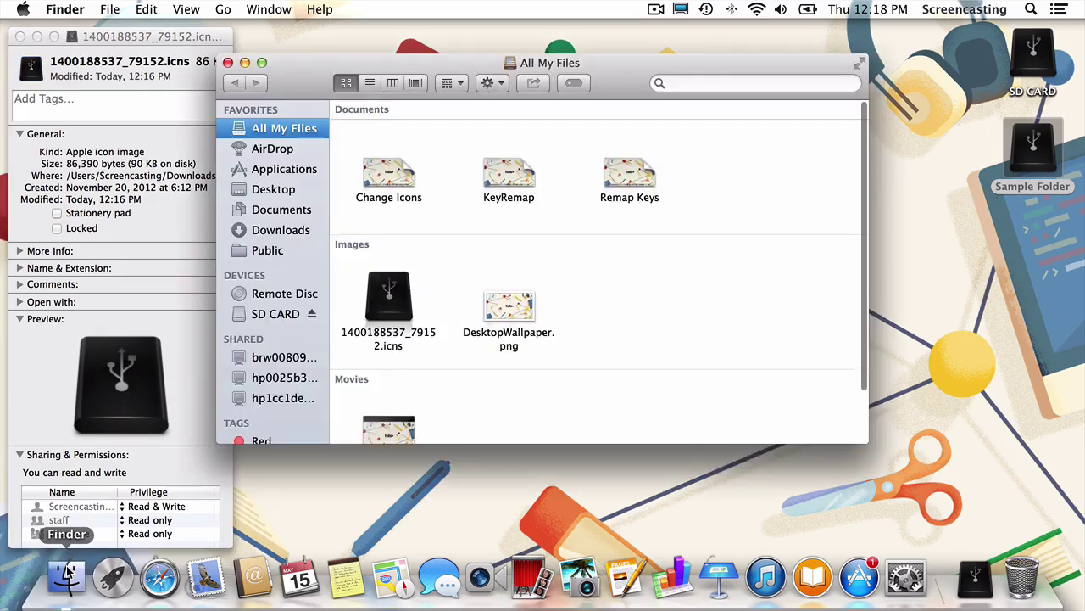
pyautogui.click(282, 170)
pyautogui.scroll(-5, 386, 207)
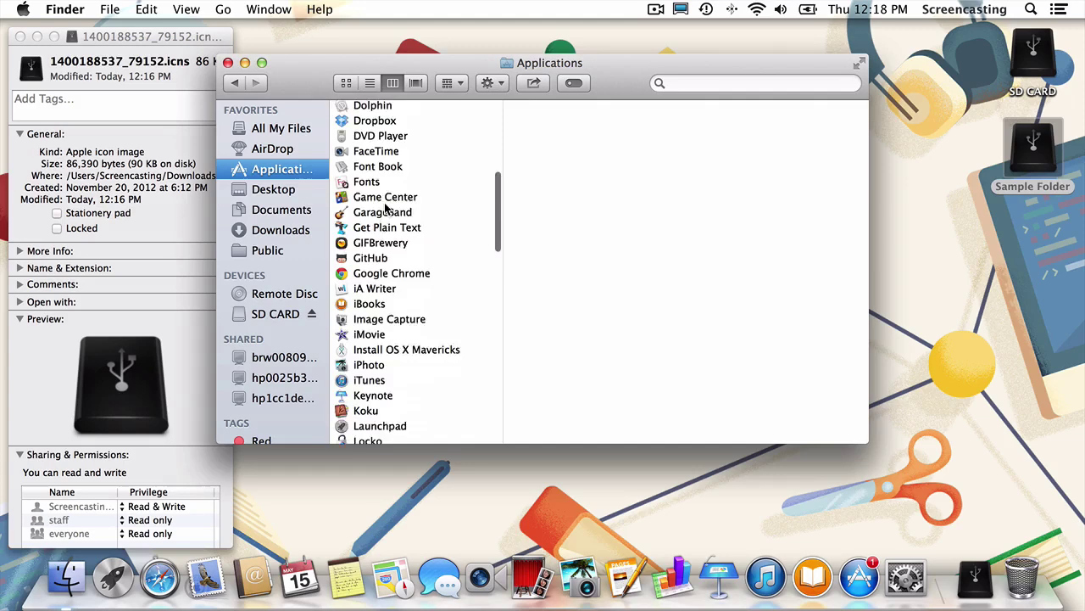
pyautogui.scroll(-15, 386, 208)
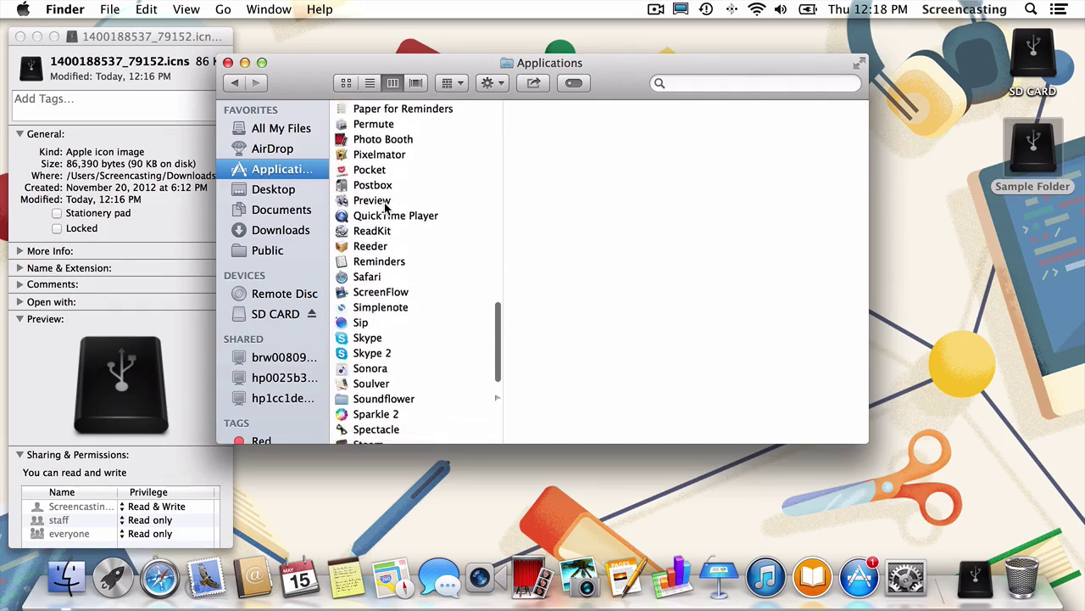
pyautogui.scroll(-10, 384, 202)
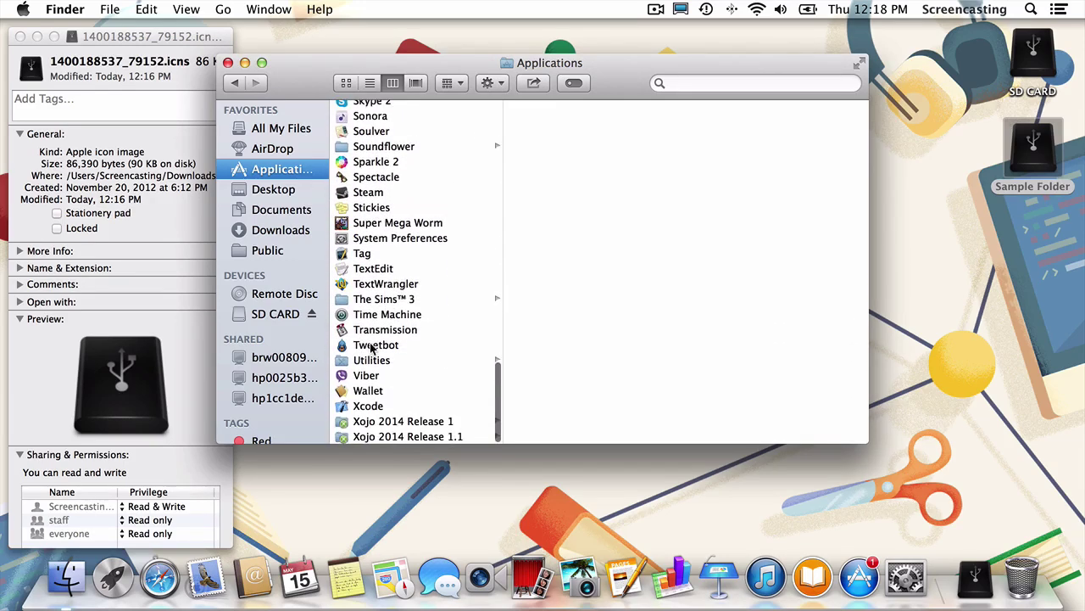
pyautogui.click(374, 361)
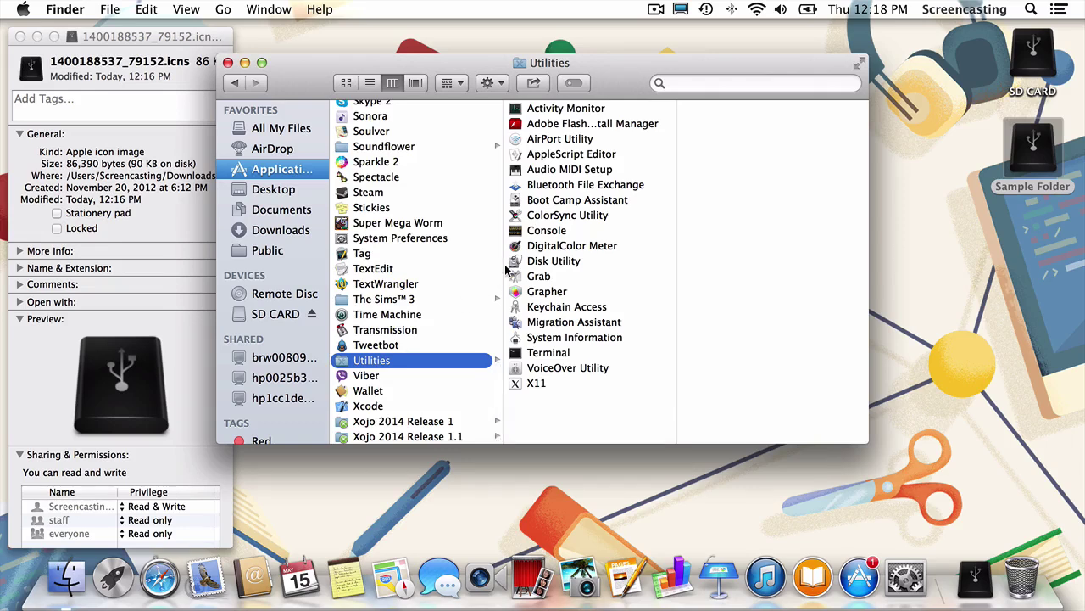
# Step: Open the info window of the Disk Utility application
pyautogui.click(547, 261)
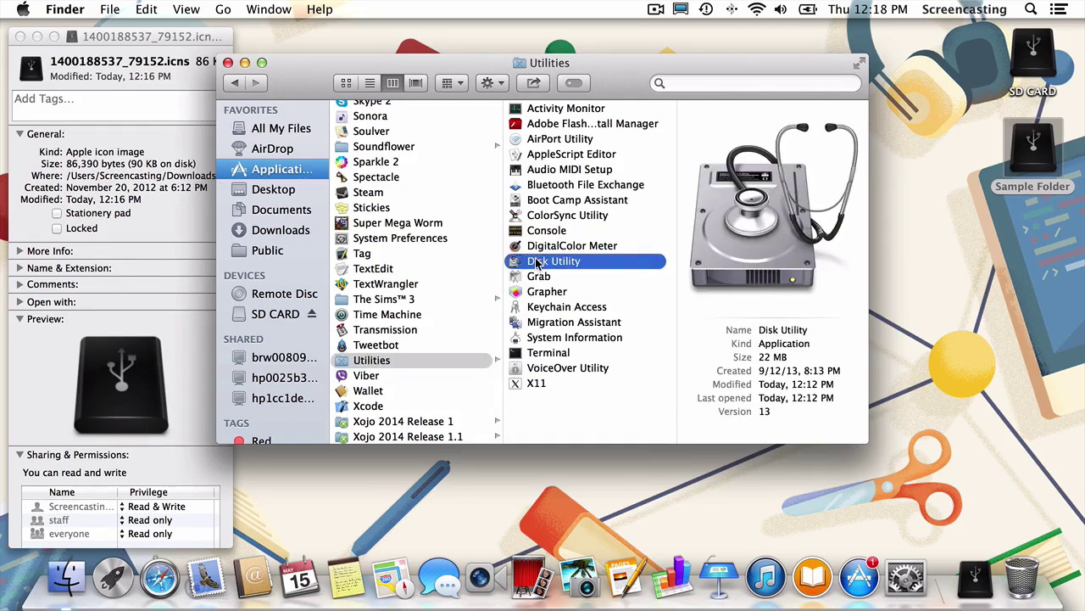
pyautogui.rightClick(600, 264)
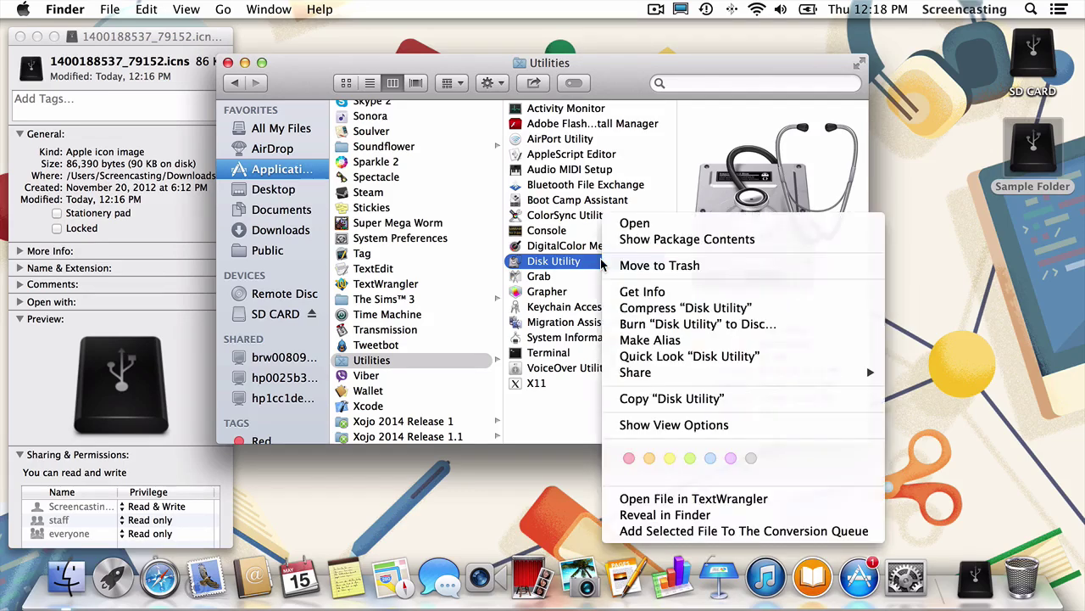
pyautogui.click(633, 295)
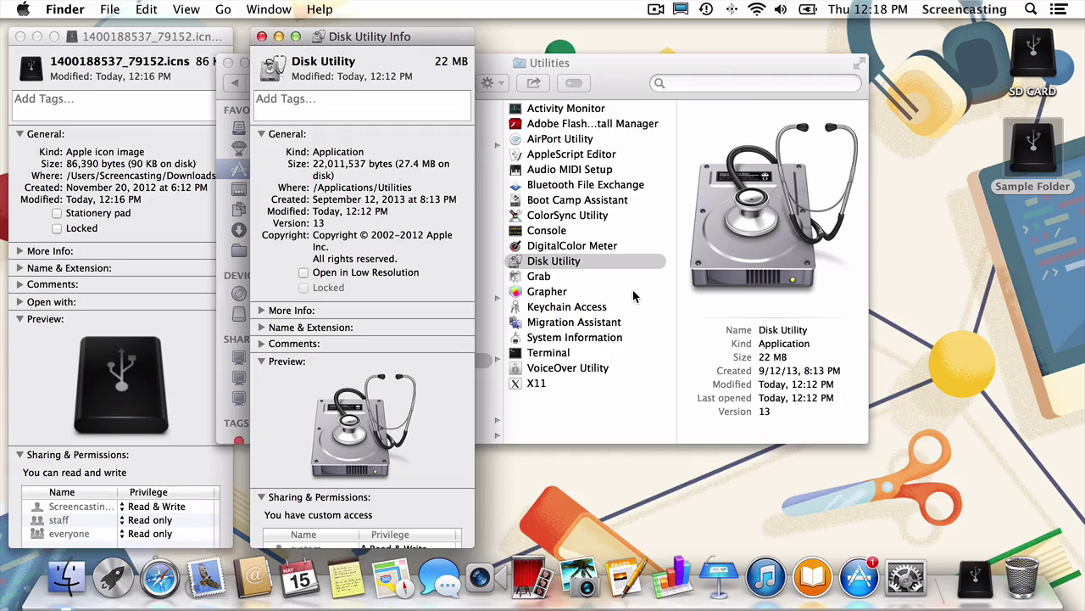
# Step: Paste the copied USB drive icon as Disk Utility's icon and authorize the change with the account password
pyautogui.click(272, 73)
pyautogui.press('super+v')
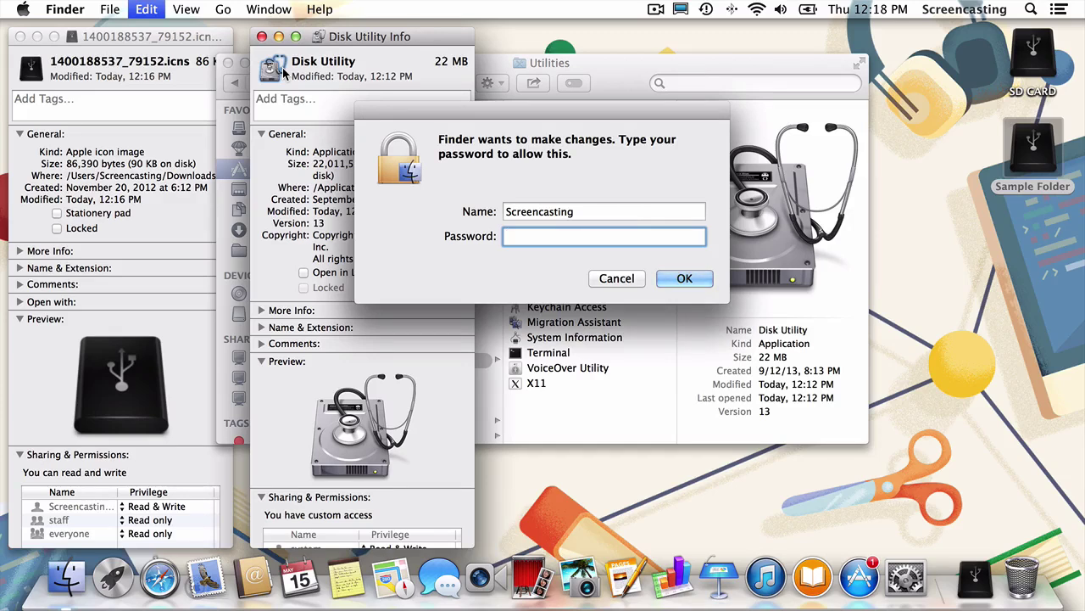
pyautogui.write('***********')
pyautogui.press('Return')
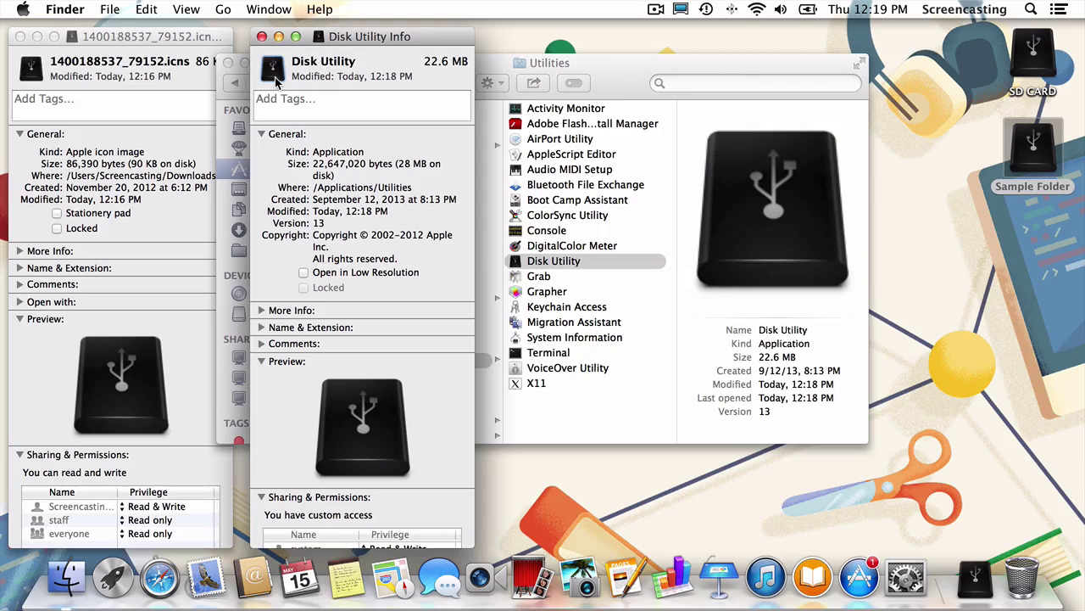
# Step: Make another change to Disk Utility's icon from its info window, authorizing it with the account password
pyautogui.press('super+v')
pyautogui.write('••••••••••')
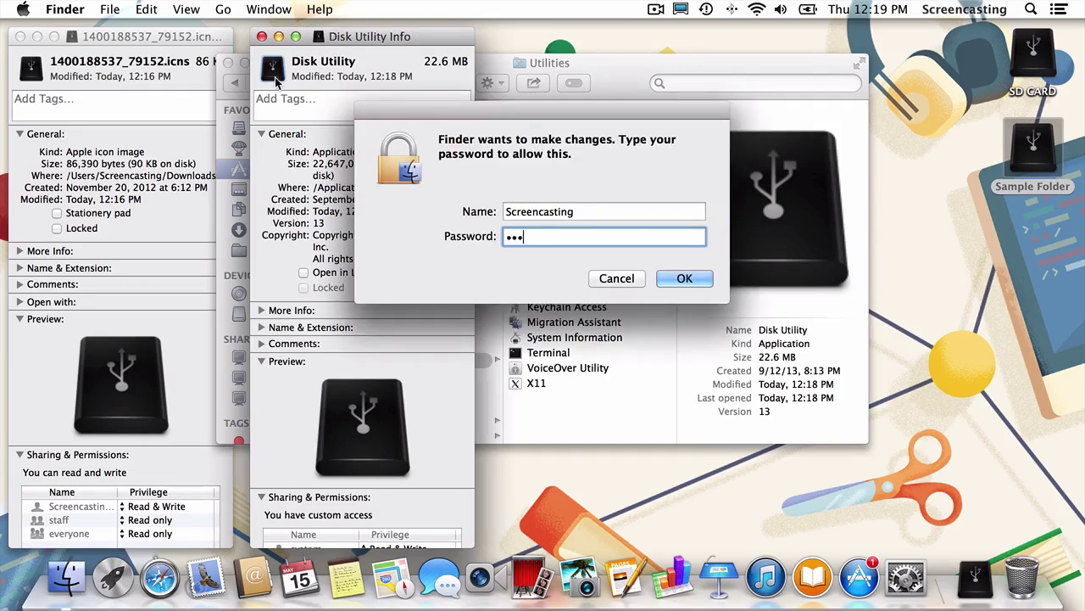
pyautogui.press('Return')
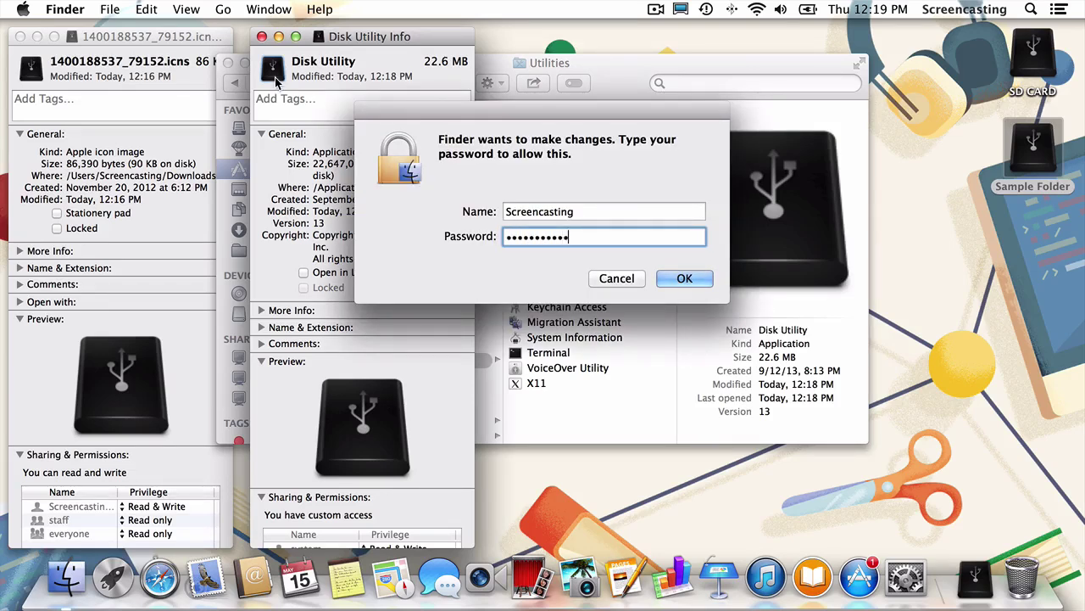